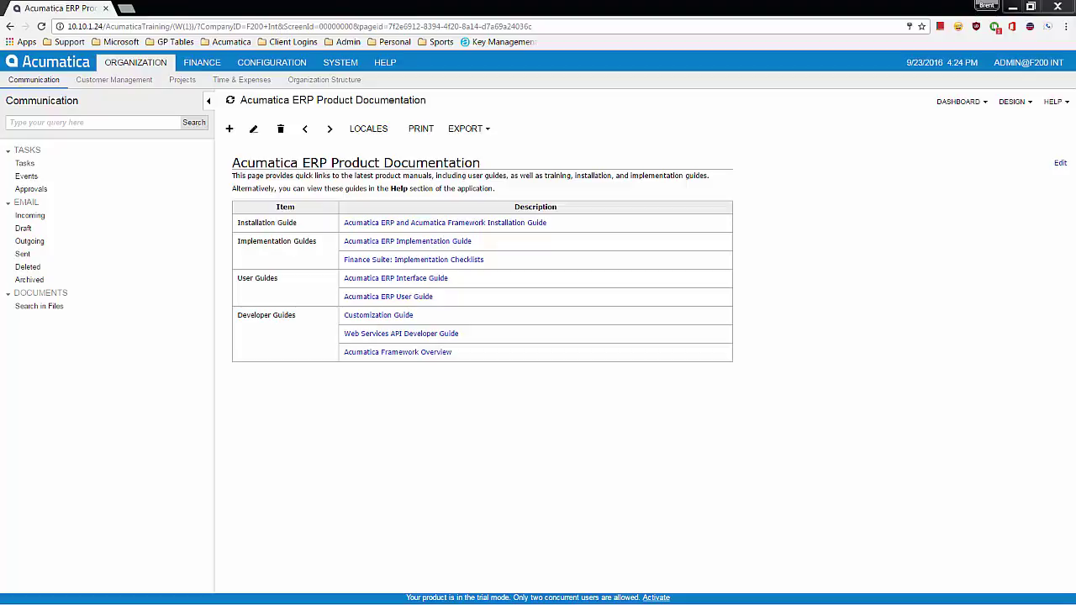
Step: Open a blank Export Scenarios form from System > Integration > Manage
click(341, 65)
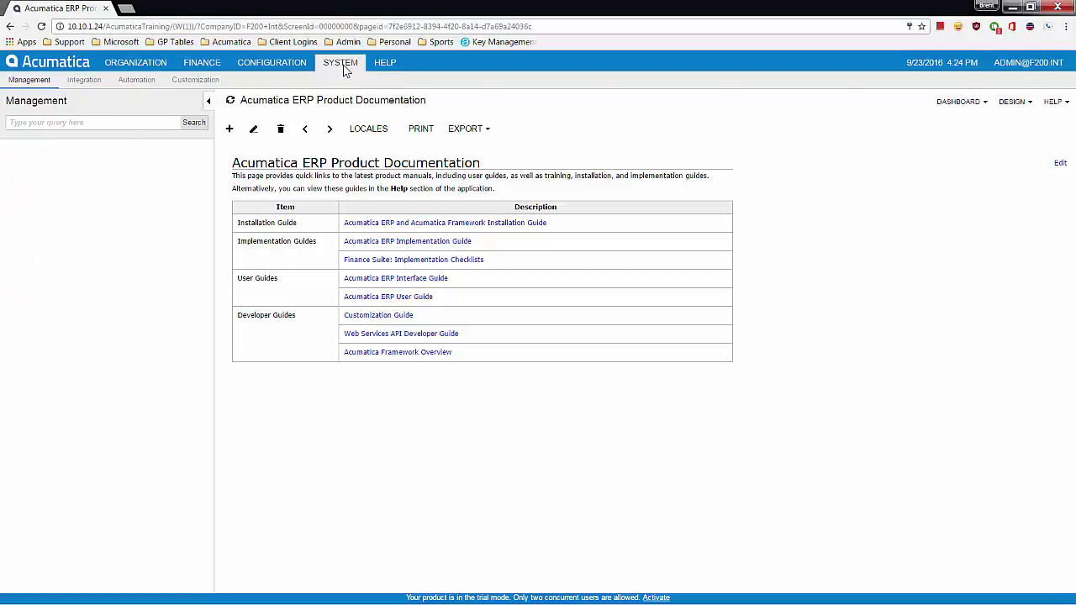
click(88, 81)
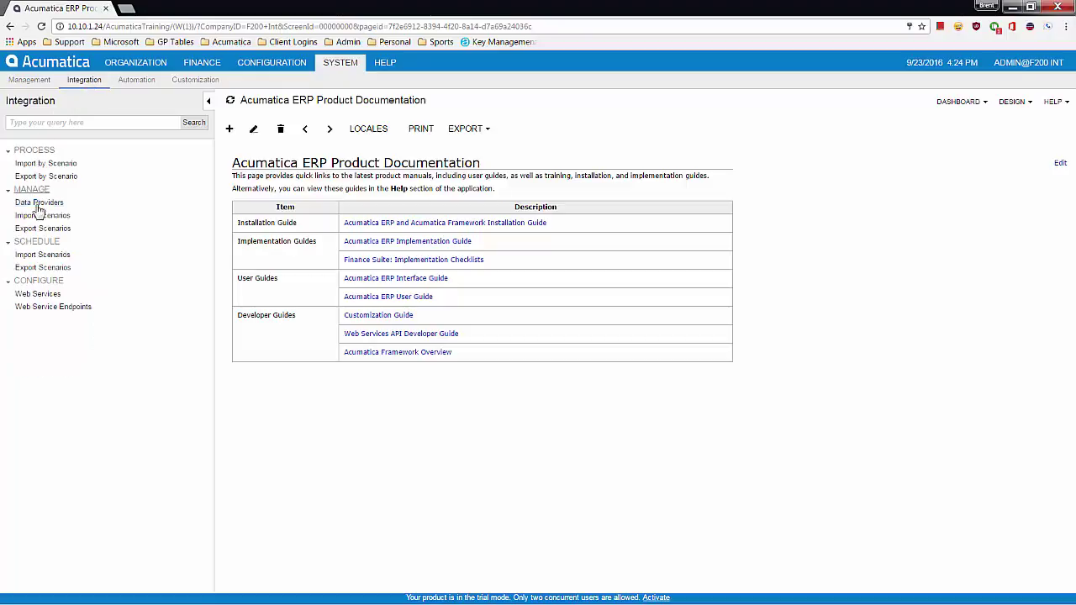
click(40, 229)
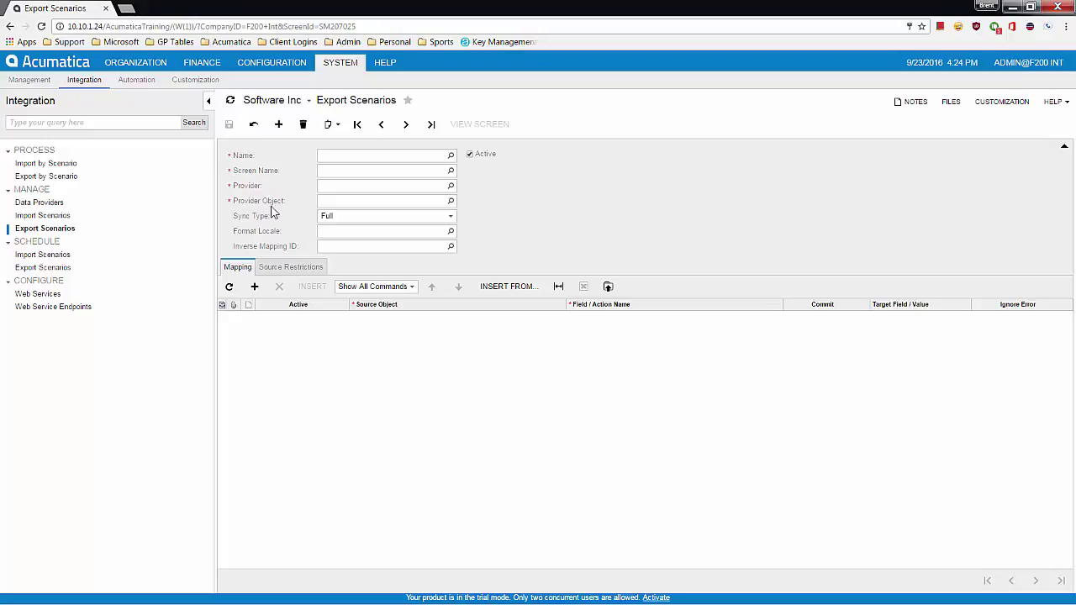
Step: Name the new export scenario 'Export Customers'
click(348, 155)
text(Export Crustomers)
key(Tab)
Step: Set the screen to Customers under Finance > Accounts Receivable > Work Area > Manage
click(450, 170)
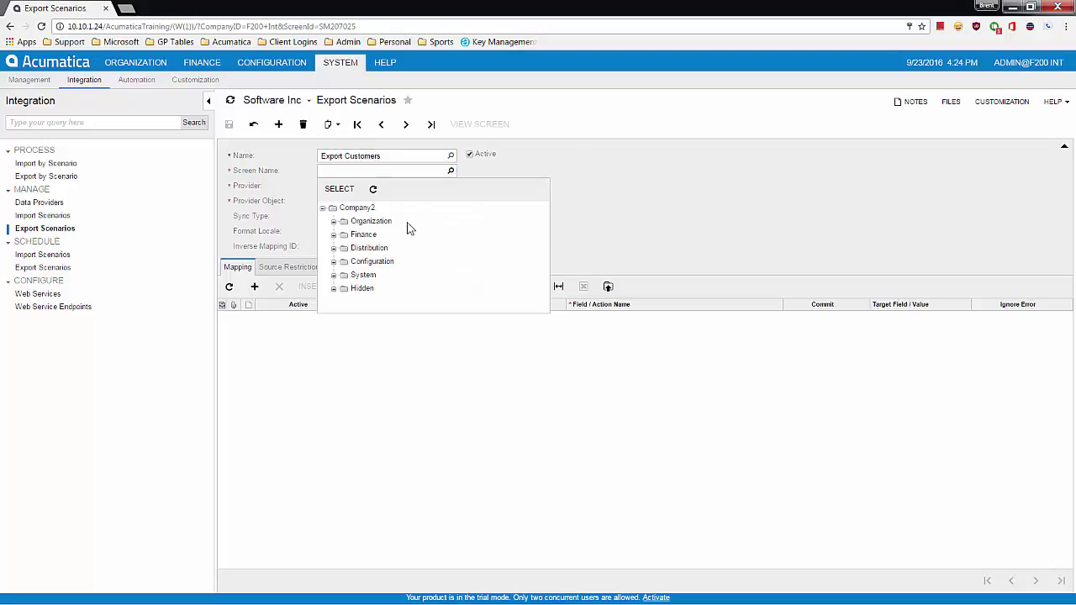
mouse_move(357, 208)
mouse_down()
mouse_move(353, 225)
mouse_move(315, 222)
mouse_up()
click(333, 234)
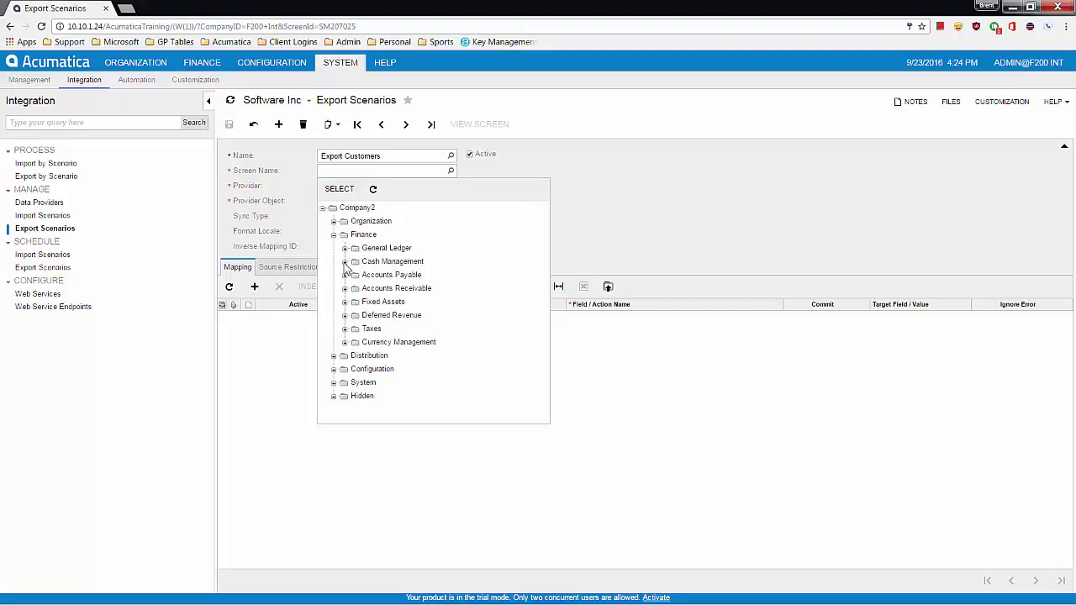
click(344, 288)
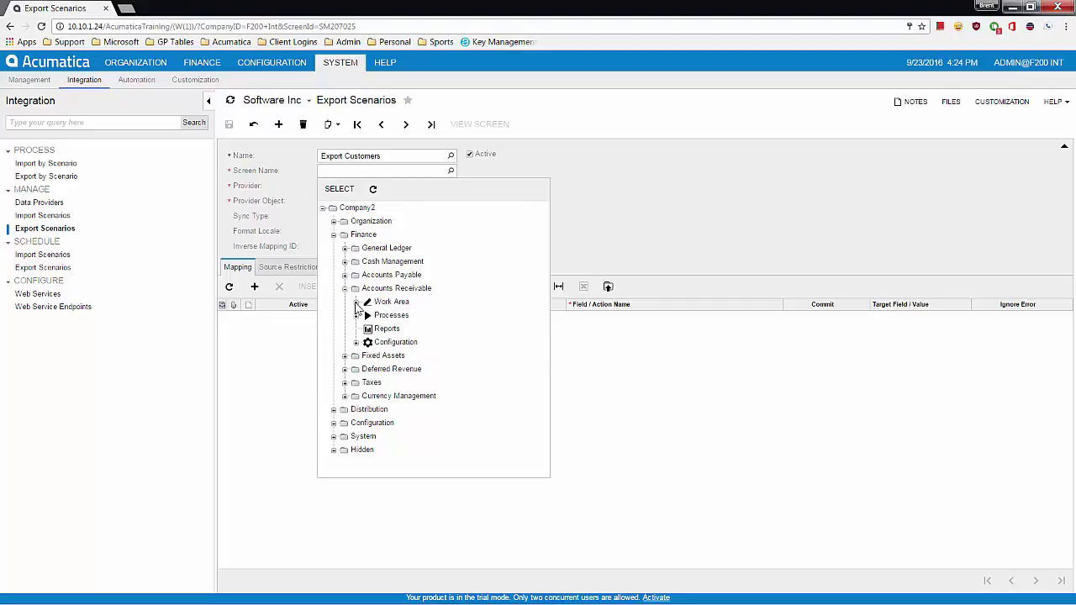
click(356, 301)
click(366, 329)
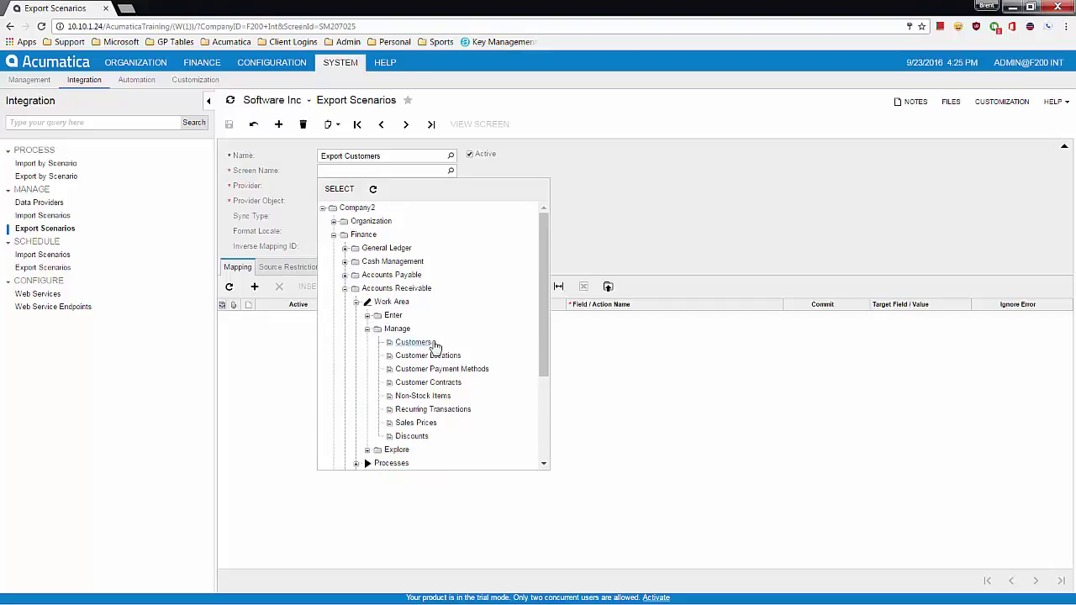
click(426, 343)
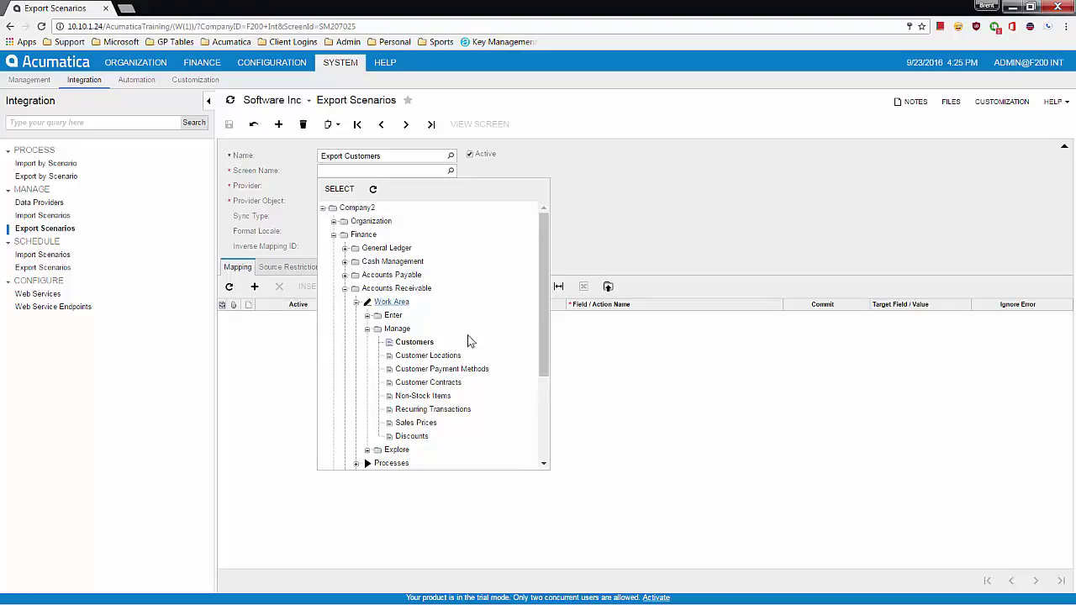
click(425, 346)
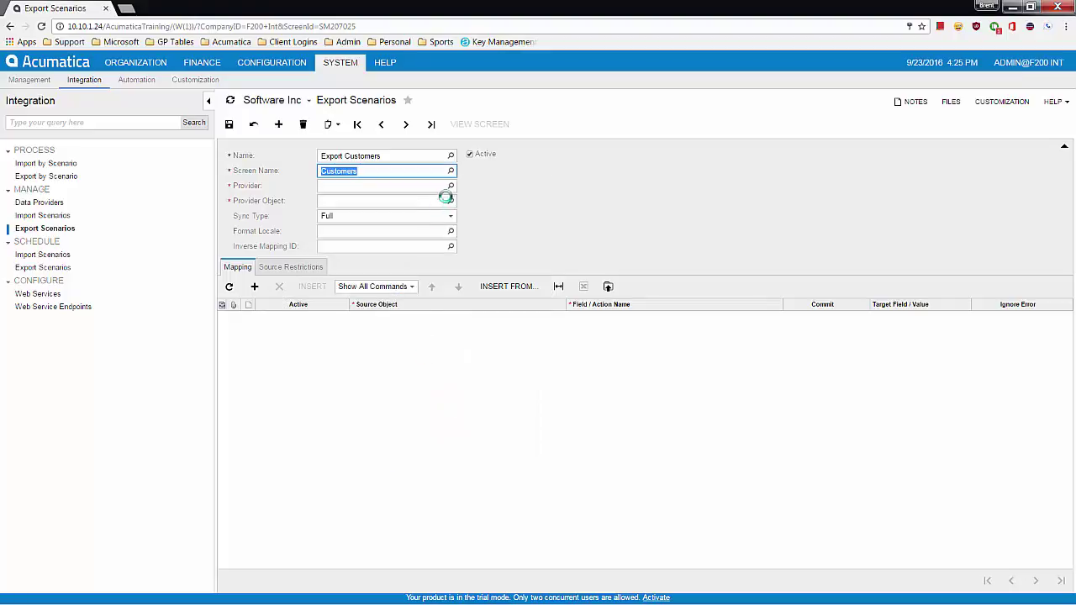
Step: Set the provider to Import Customers, giving provider object Customers
click(451, 187)
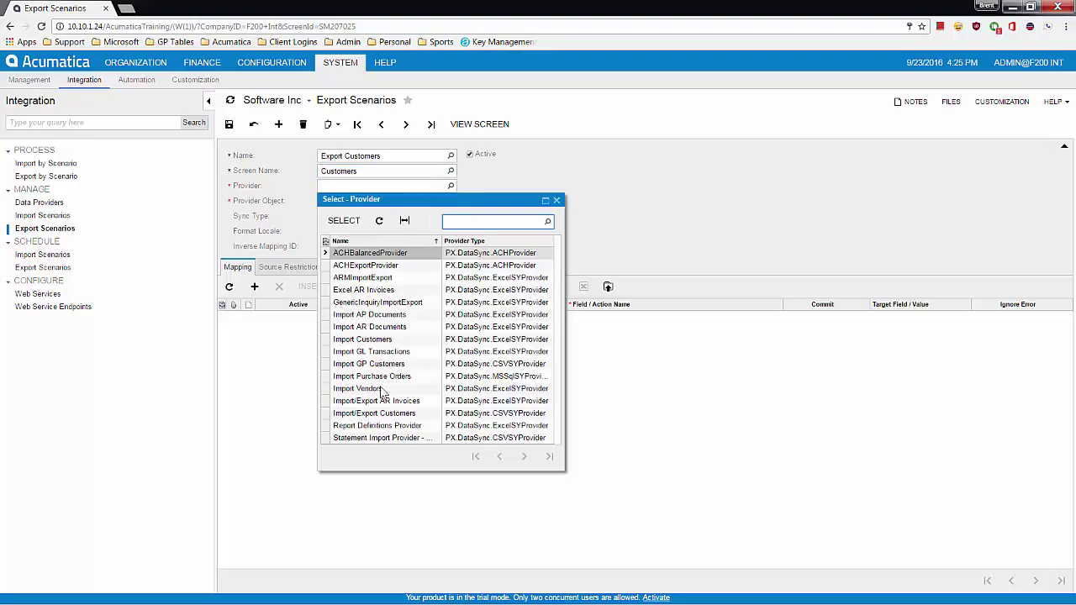
click(388, 341)
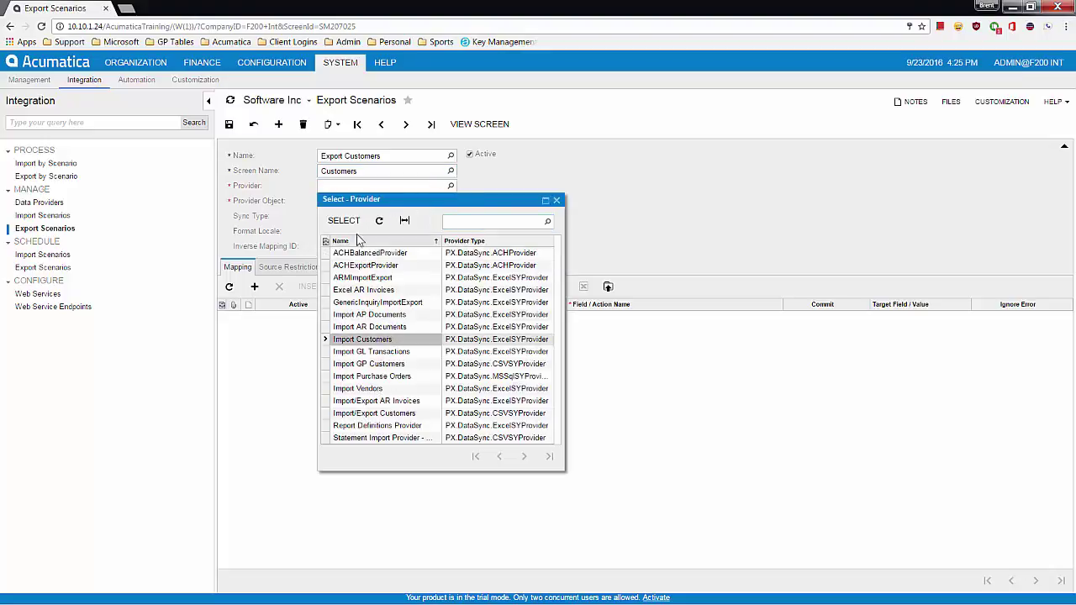
click(344, 223)
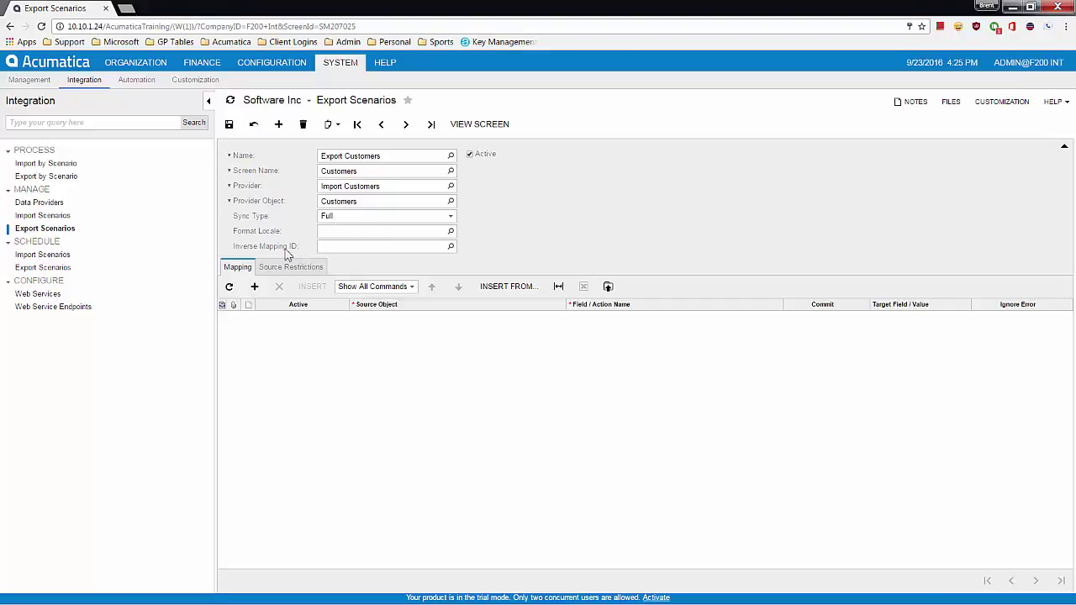
Step: Add a Customer Summary mapping row for Customer ID with target value =Every
click(251, 287)
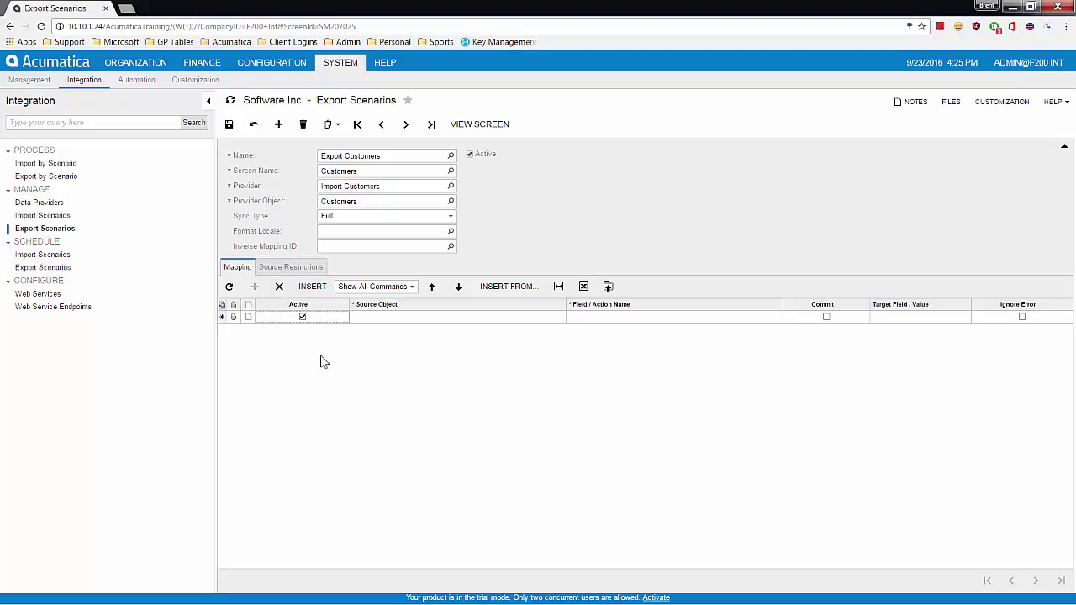
click(372, 316)
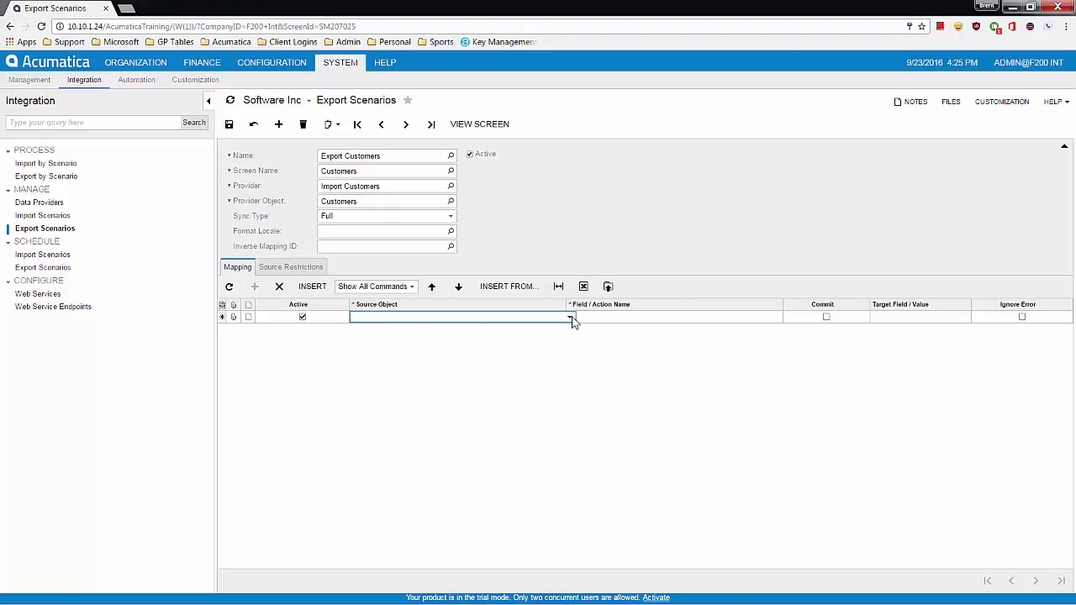
click(571, 316)
click(446, 330)
key(Tab)
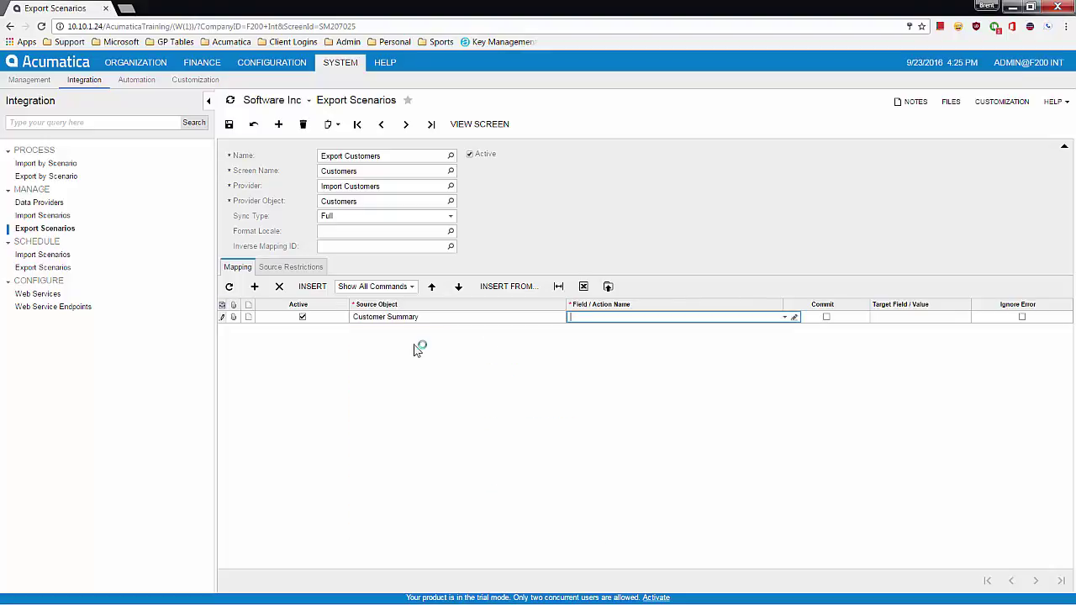
click(789, 320)
click(590, 347)
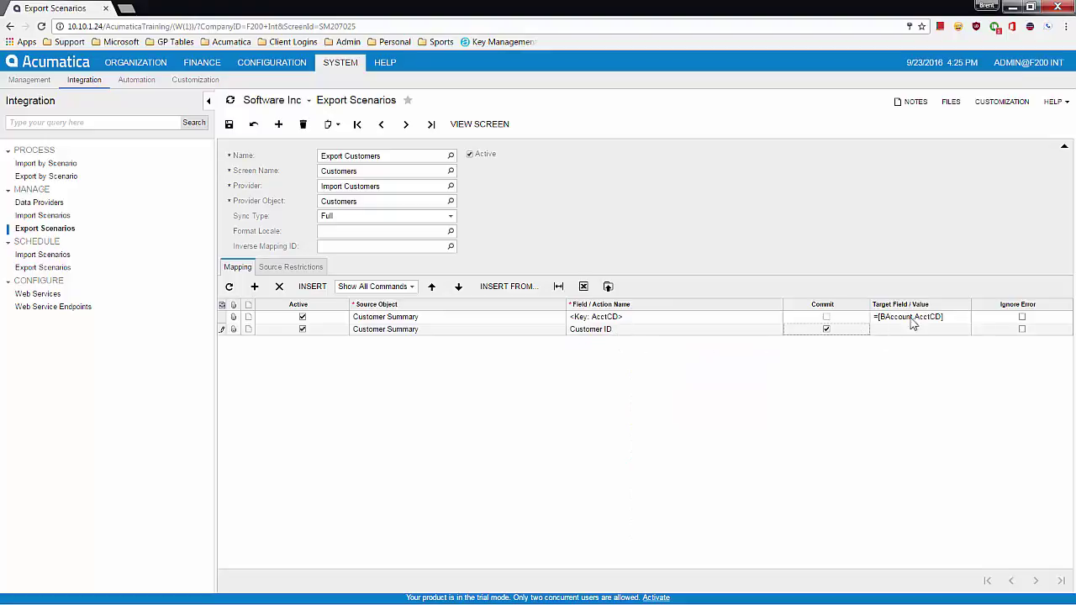
key(Tab)
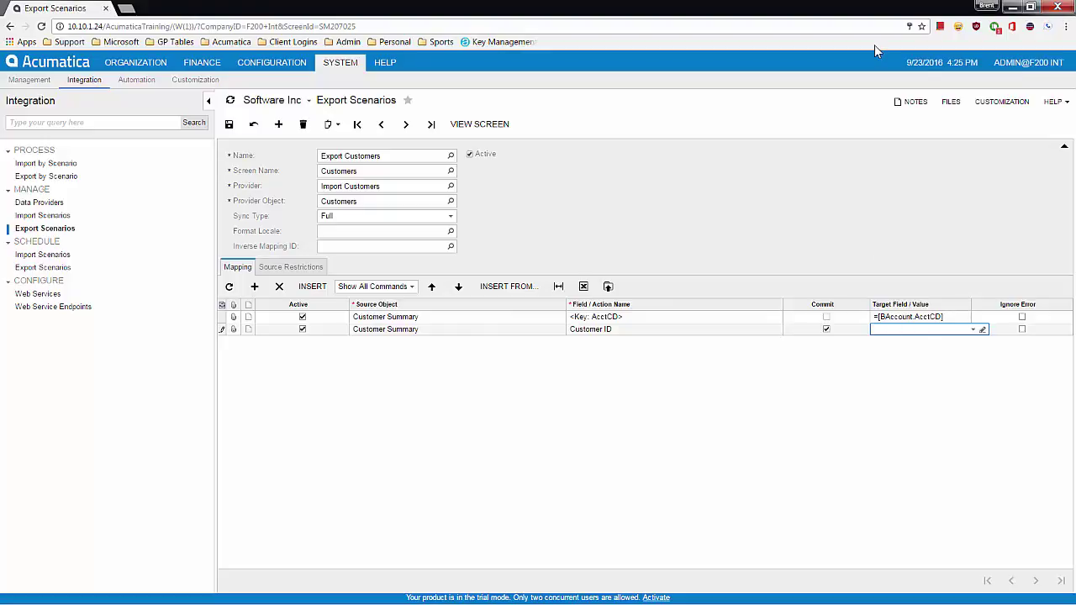
text(=Every)
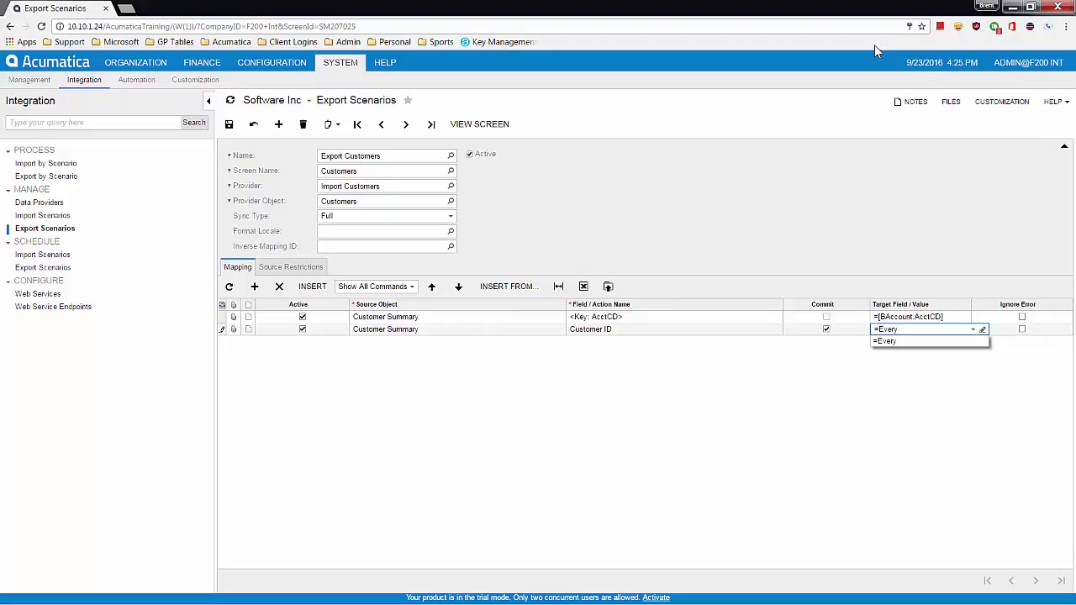
key(Tab)
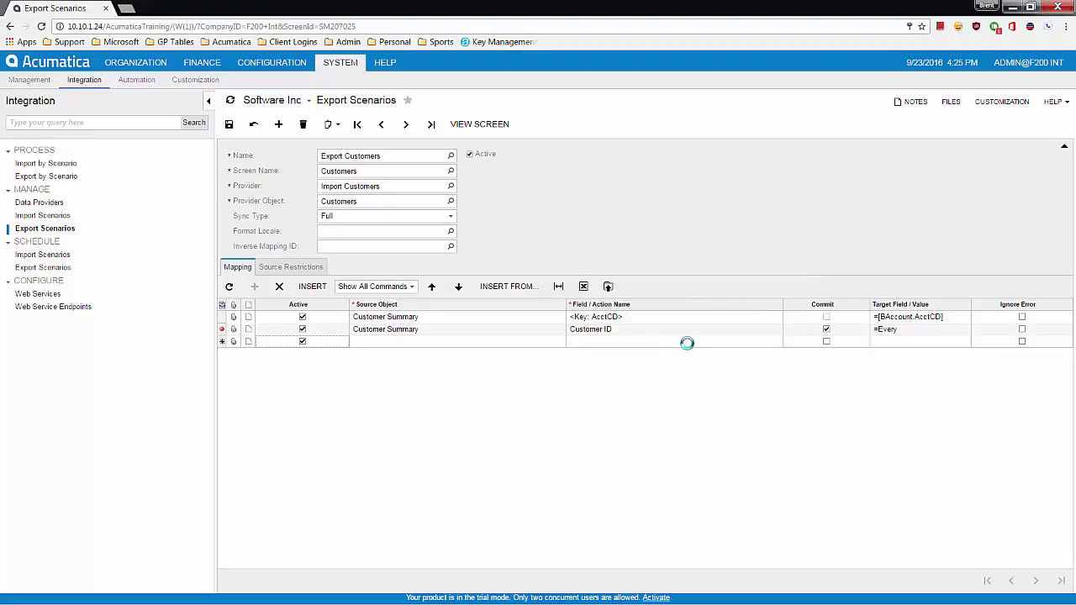
Step: Map Customer Summary's Customer ID field to target CUSTOMER ID in a new row
key(Tab)
click(460, 342)
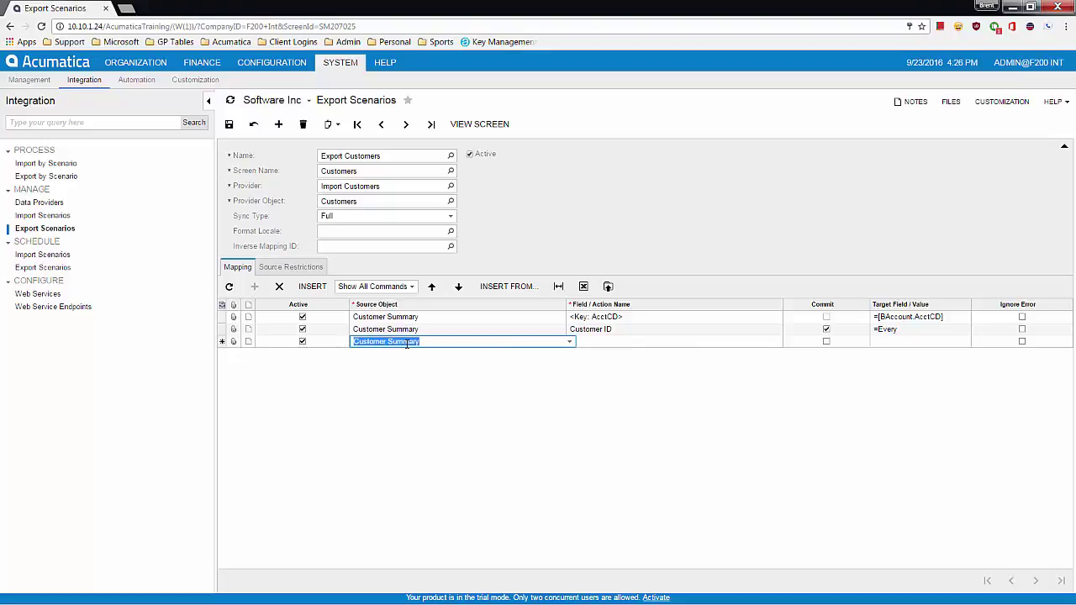
key(Tab)
click(784, 342)
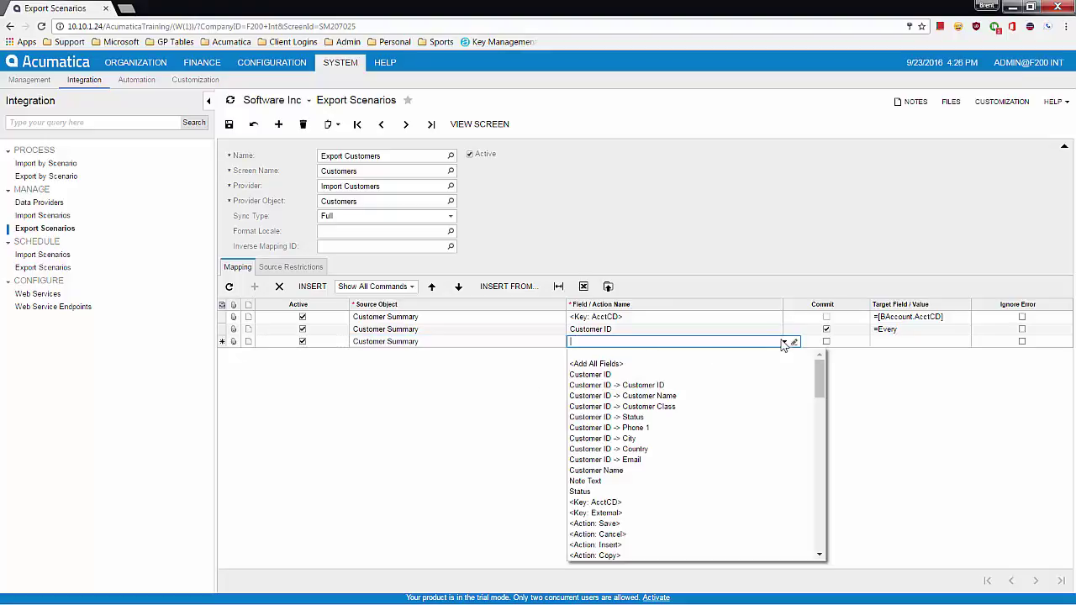
click(640, 374)
click(883, 342)
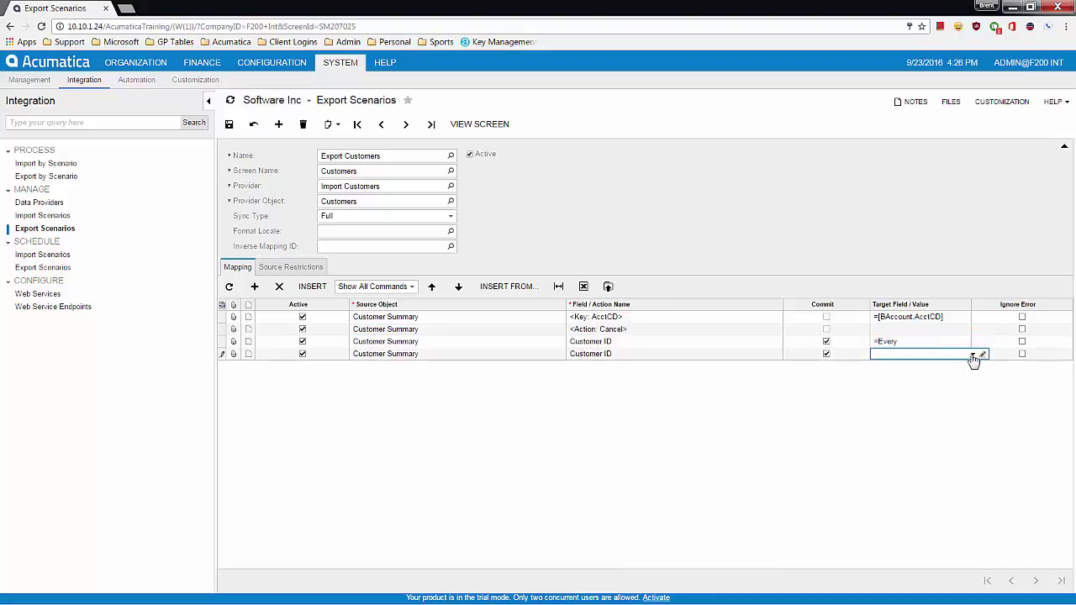
click(972, 353)
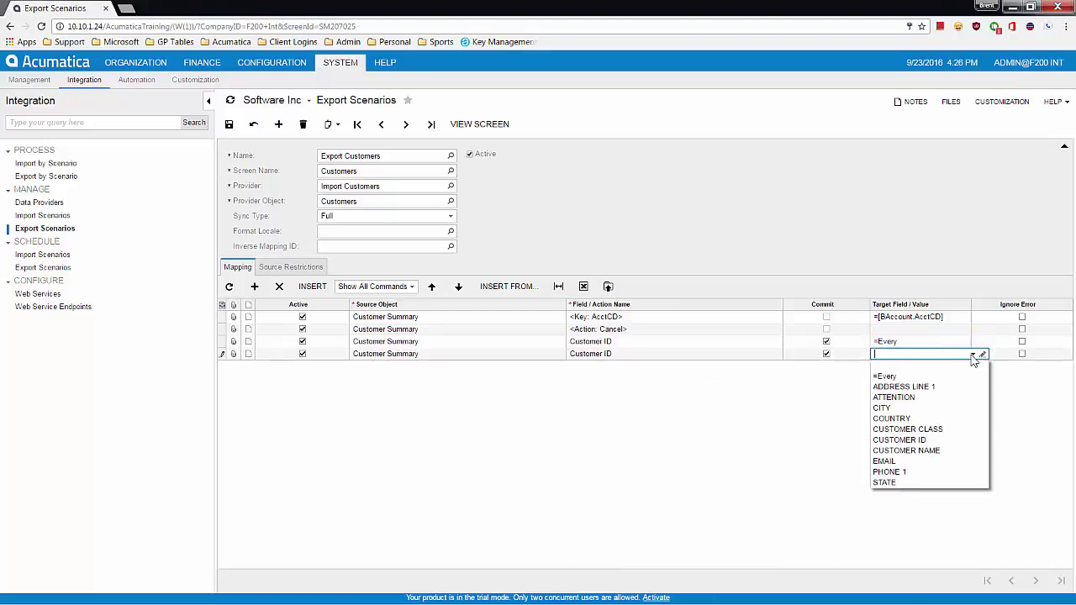
click(894, 442)
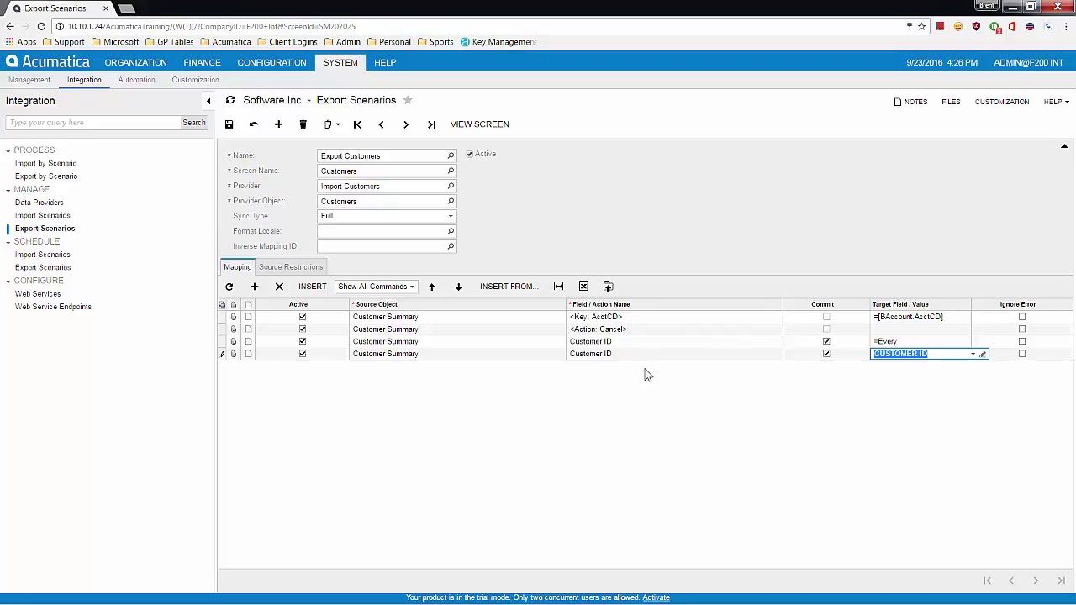
key(Tab)
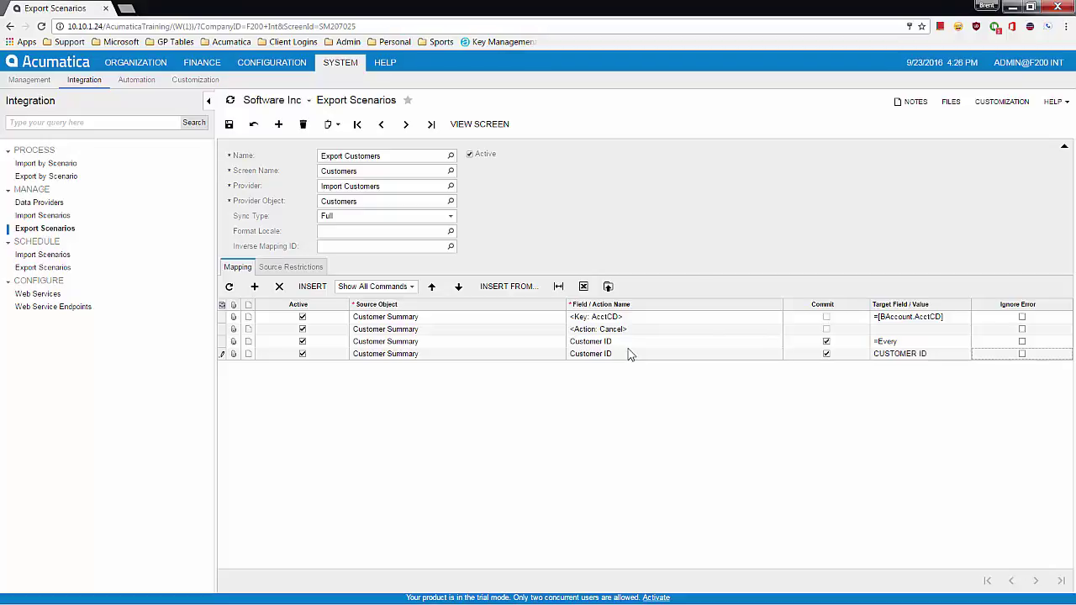
key(Tab)
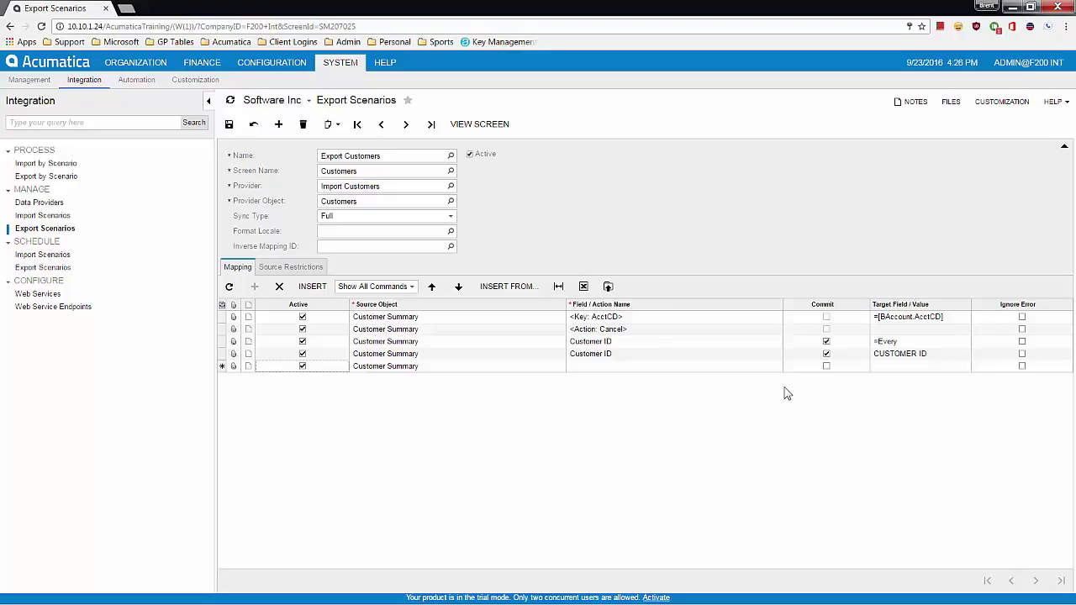
Step: Map the Customer Name field to target CUSTOMER NAME in the new Customer Summary row
key(Tab)
key(Tab)
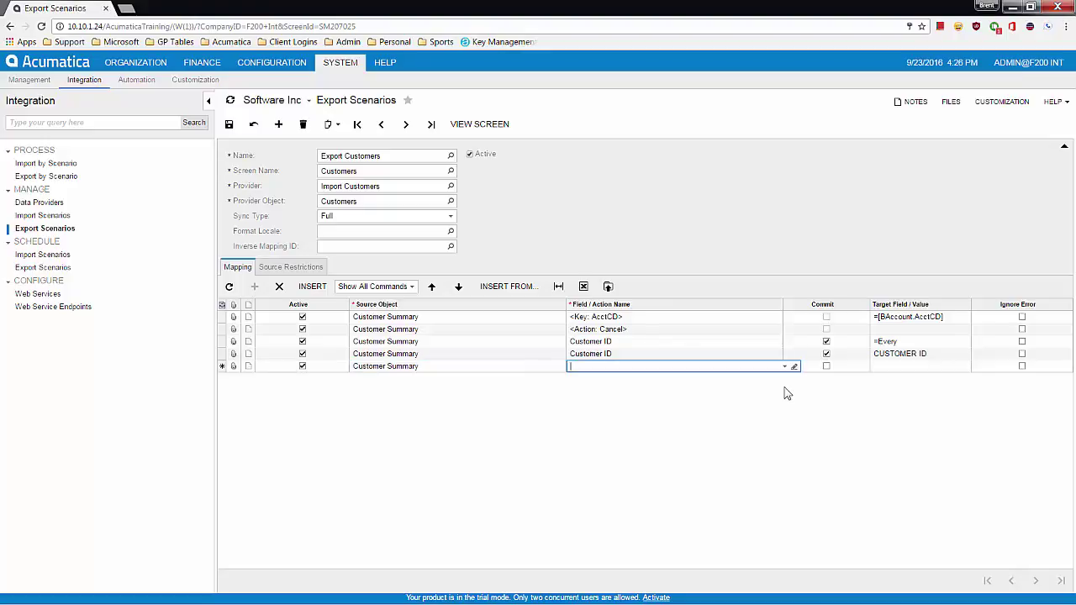
text(Cusotme)
key(BackSpace)
key(BackSpace)
key(BackSpace)
text(tomer N)
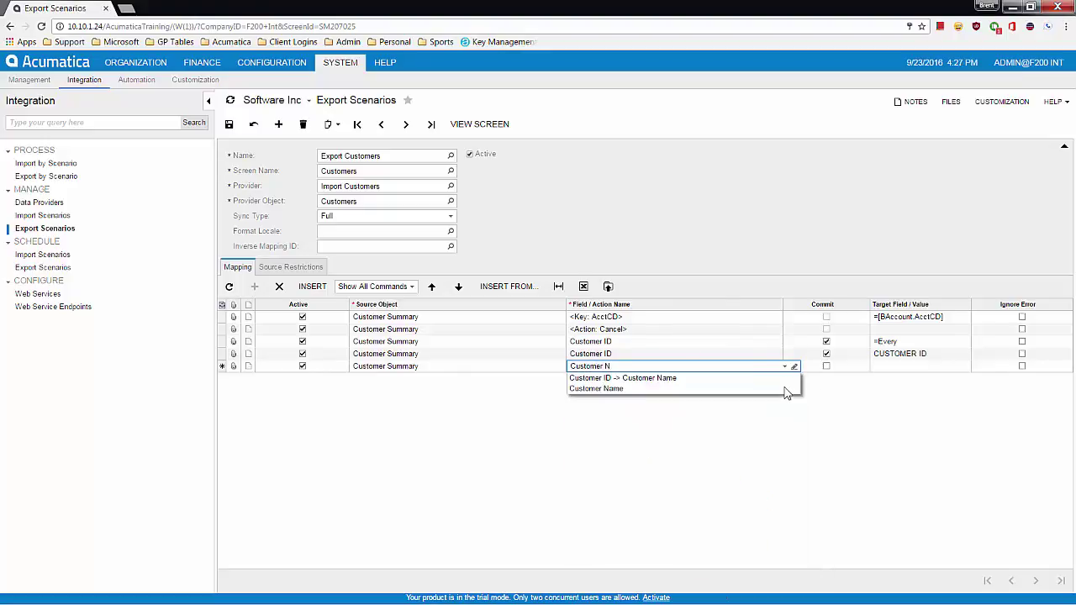
click(785, 389)
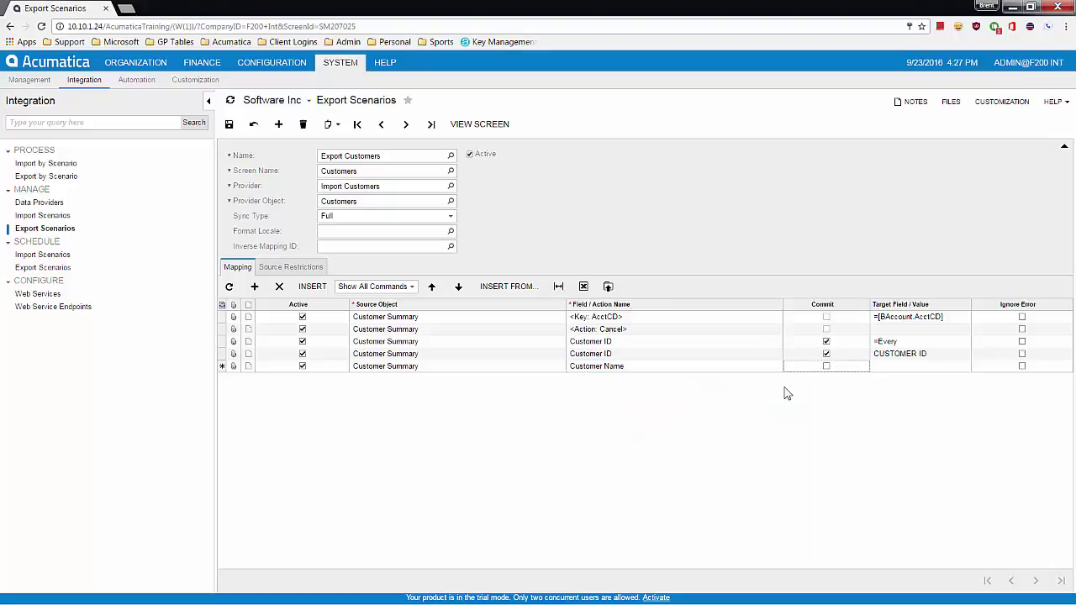
key(Tab)
key(Tab)
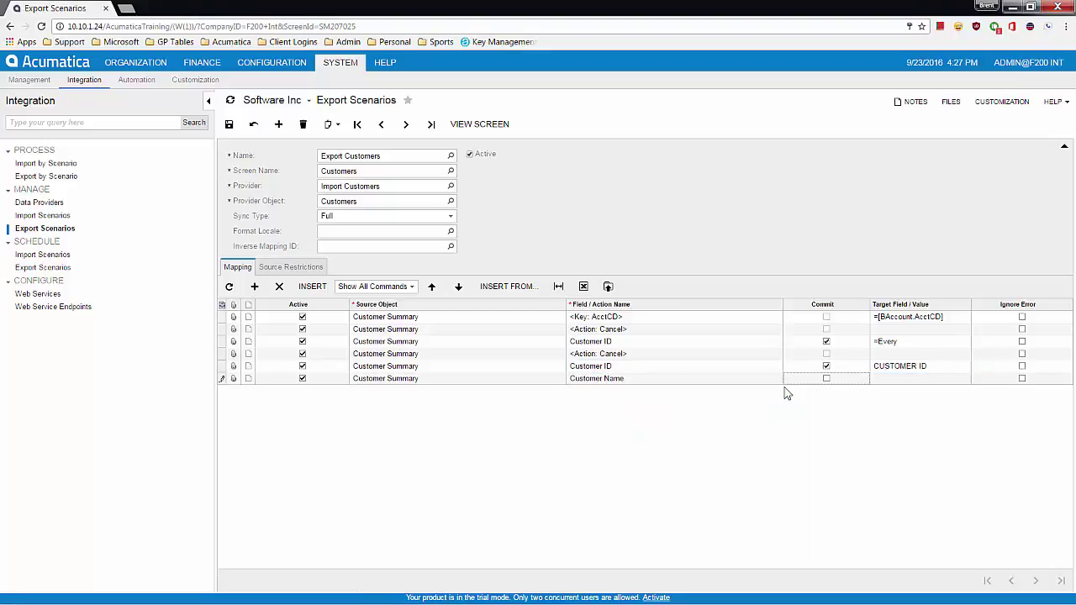
key(Tab)
text(CUSTO)
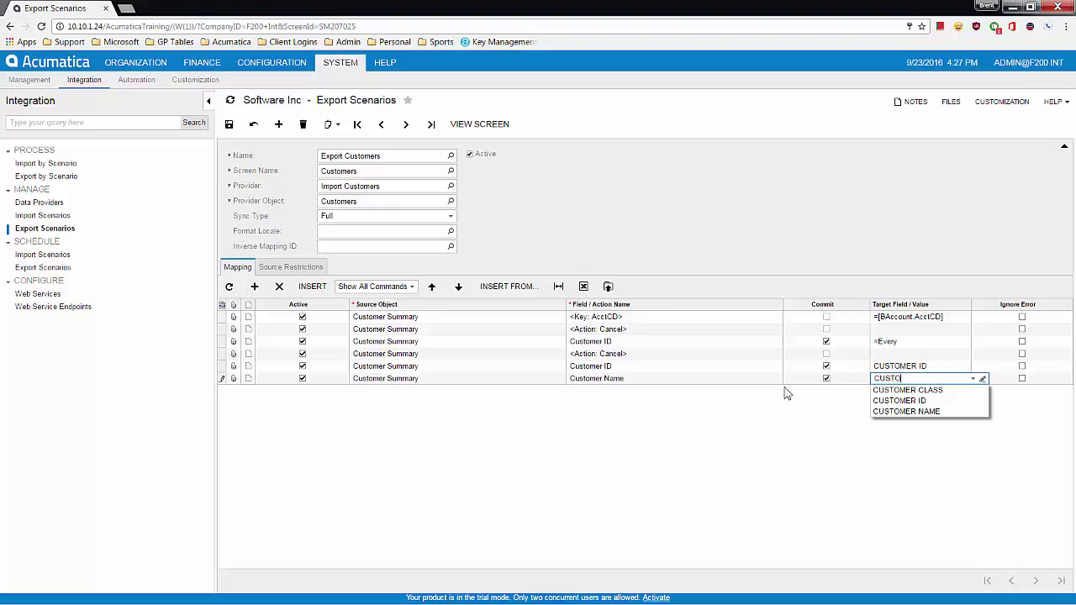
text(MER)
key(Down)
key(Down)
key(Down)
key(Return)
key(Tab)
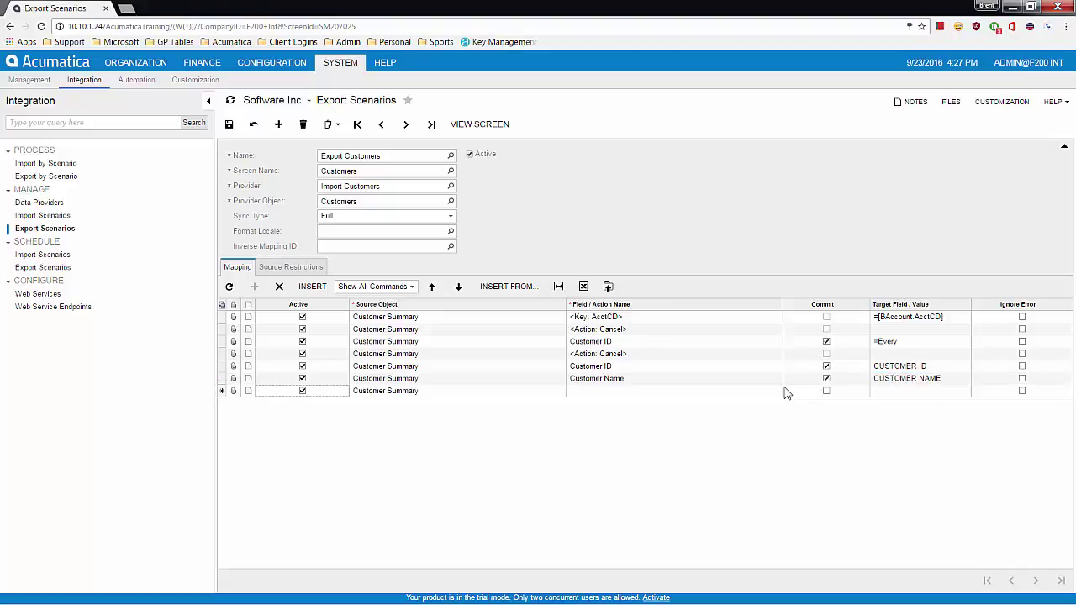
Step: Map Financial Settings' Customer Class to target CUSTOMER CLASS
key(Tab)
key(Down)
text(ge)
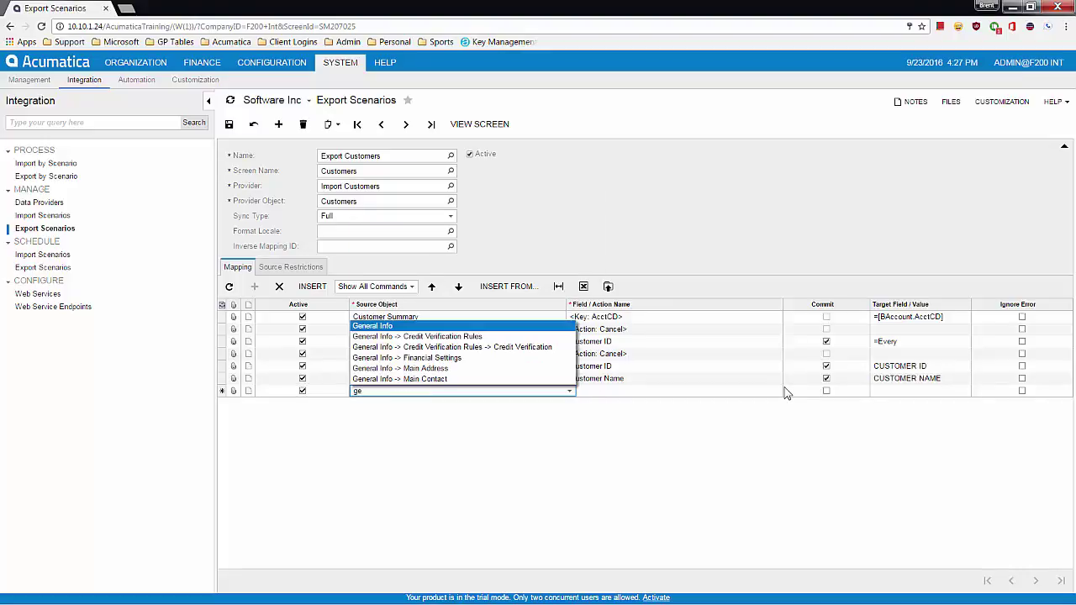
key(Down)
key(Down)
key(Down)
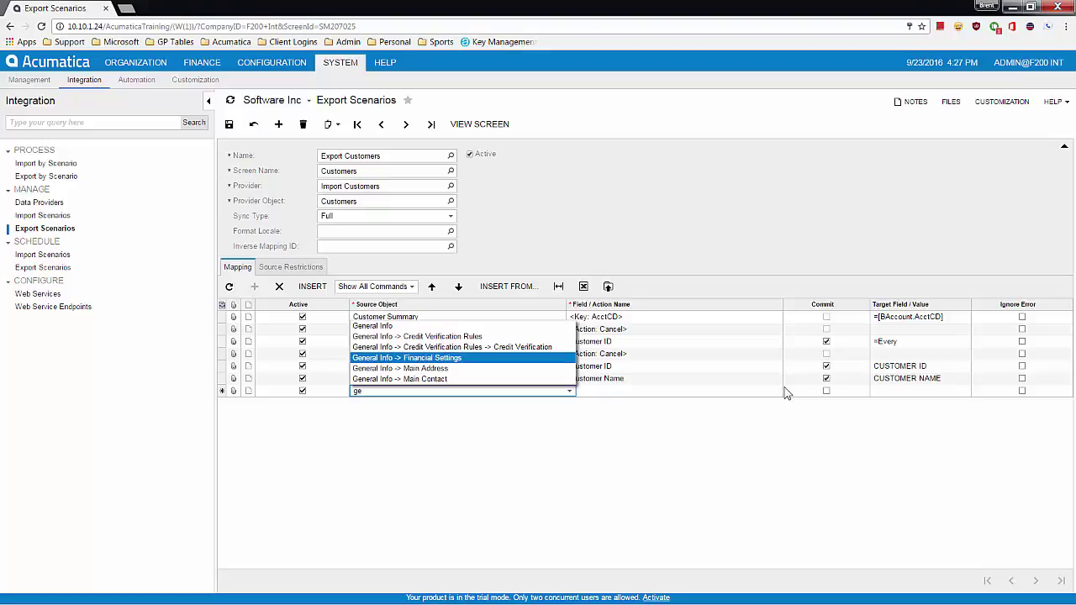
key(Tab)
text(Cust)
key(Up)
key(Up)
key(Up)
key(Tab)
key(Tab)
text(CUS)
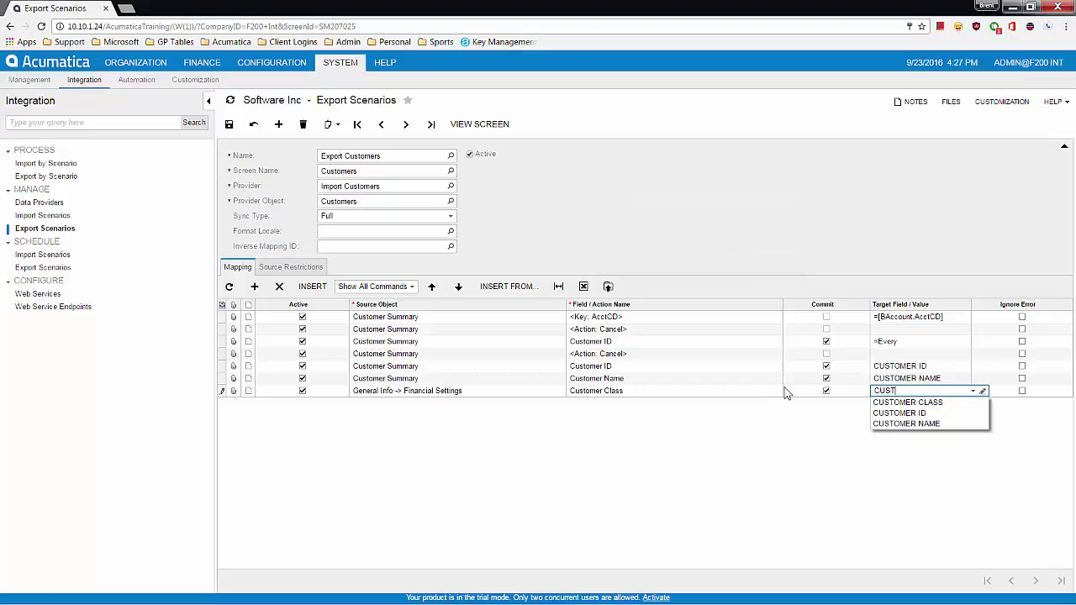
text(TOM)
key(Return)
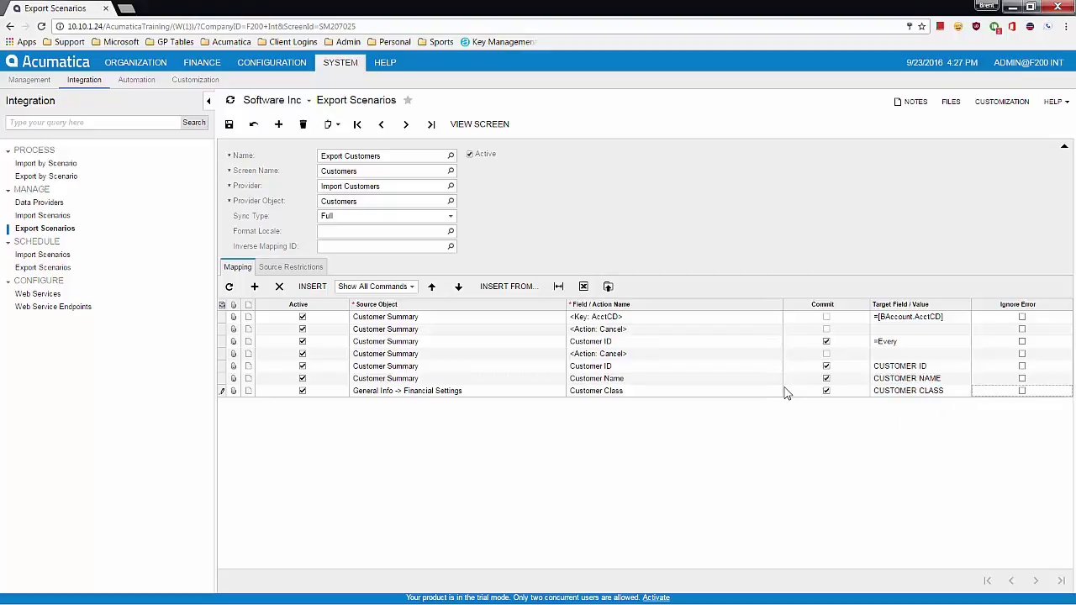
key(Tab)
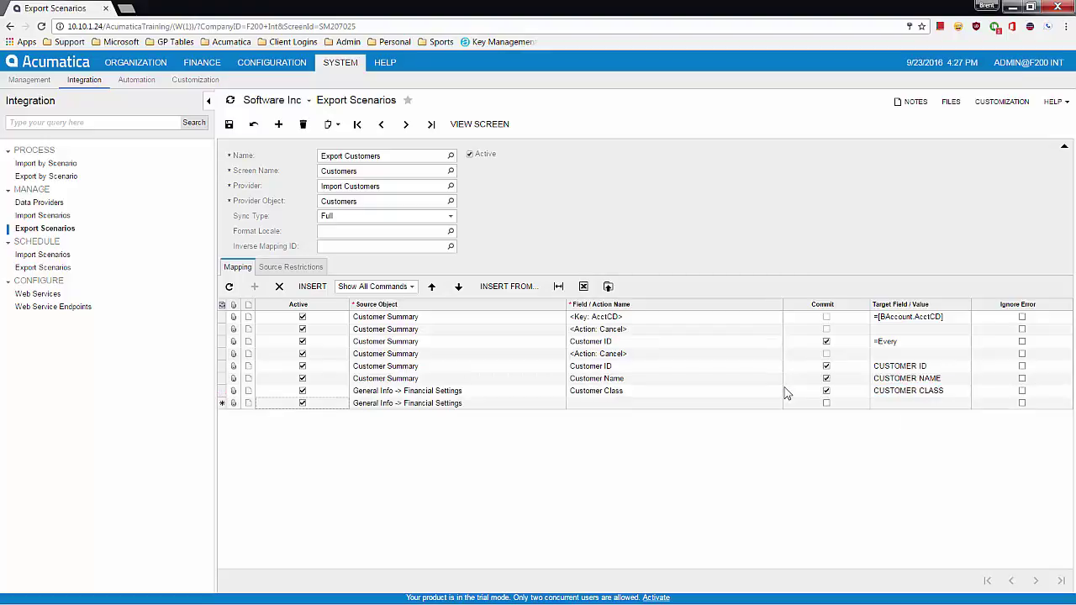
Step: Map Main Address' Address Line 1 to target ADDRESS LINE 1
key(Tab)
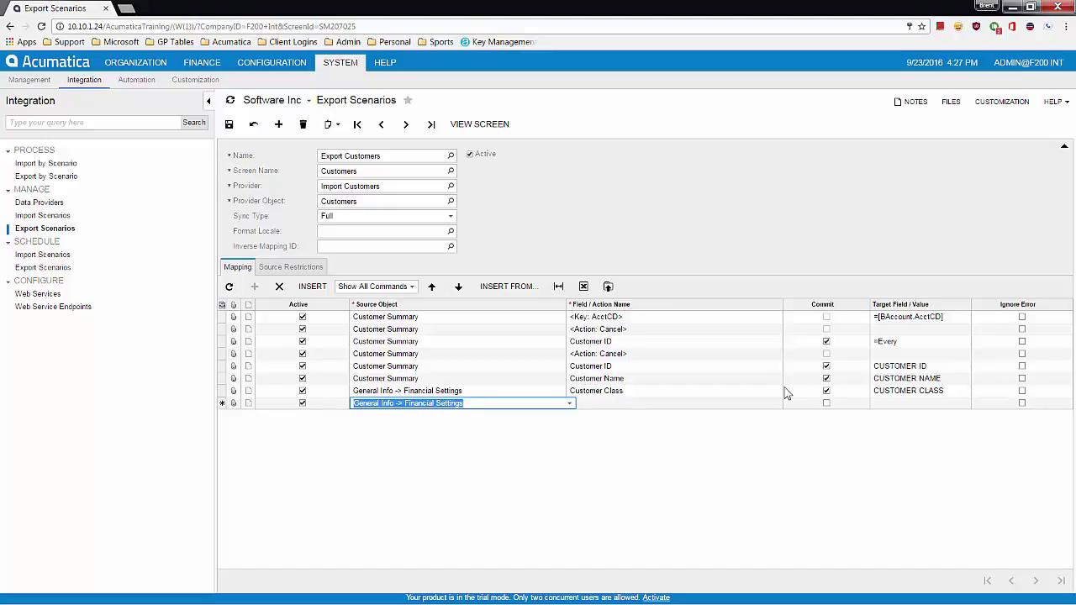
key(Down)
key(Down)
key(Up)
key(Tab)
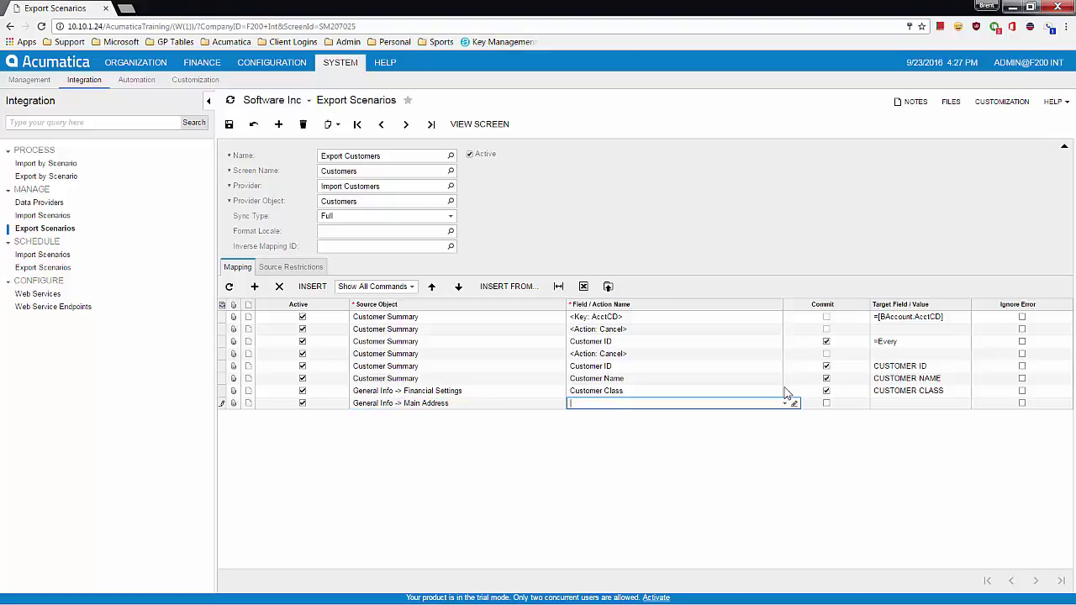
text(Addre)
key(Down)
key(Tab)
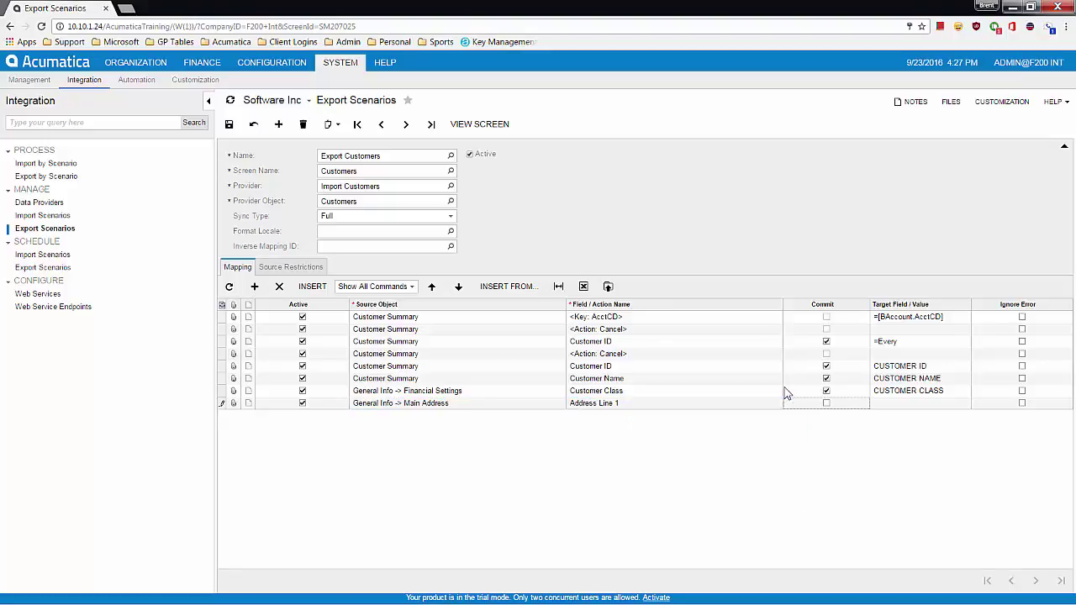
key(Tab)
text(ADD)
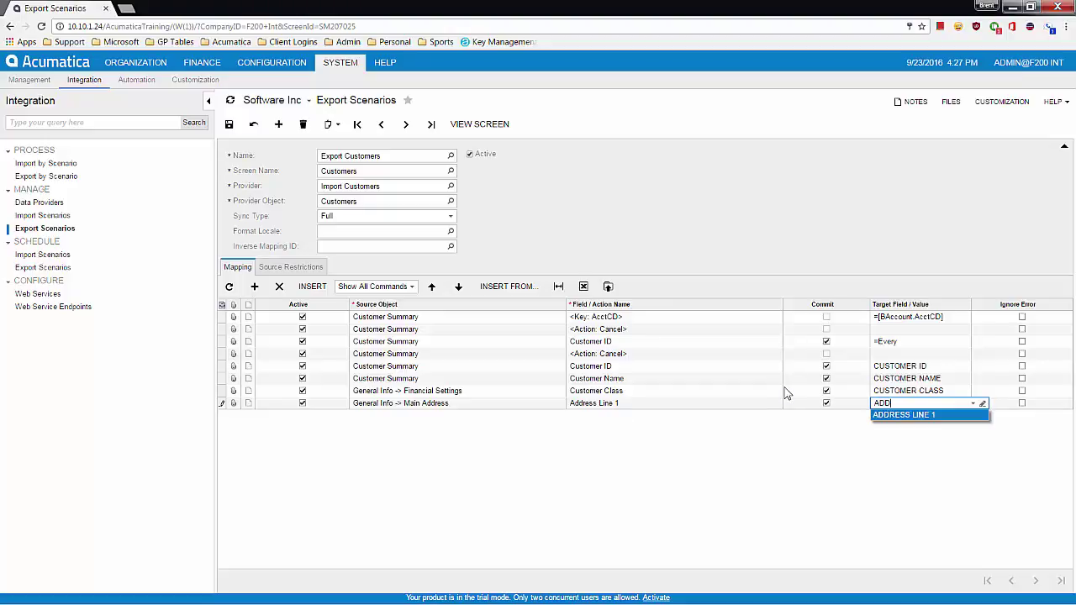
key(Tab)
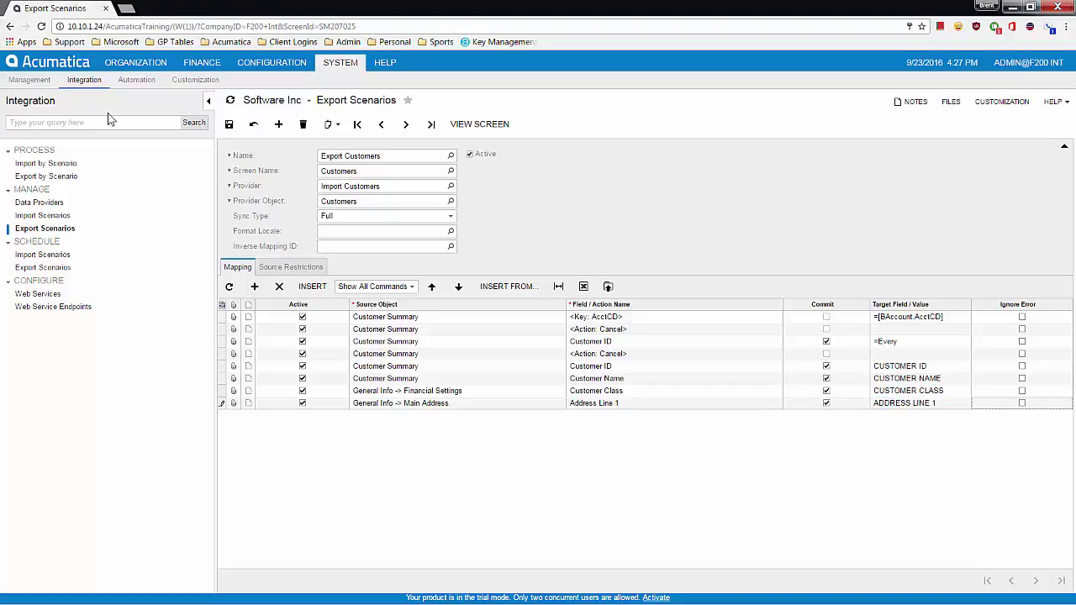
Step: Save the Export Customers scenario
click(229, 128)
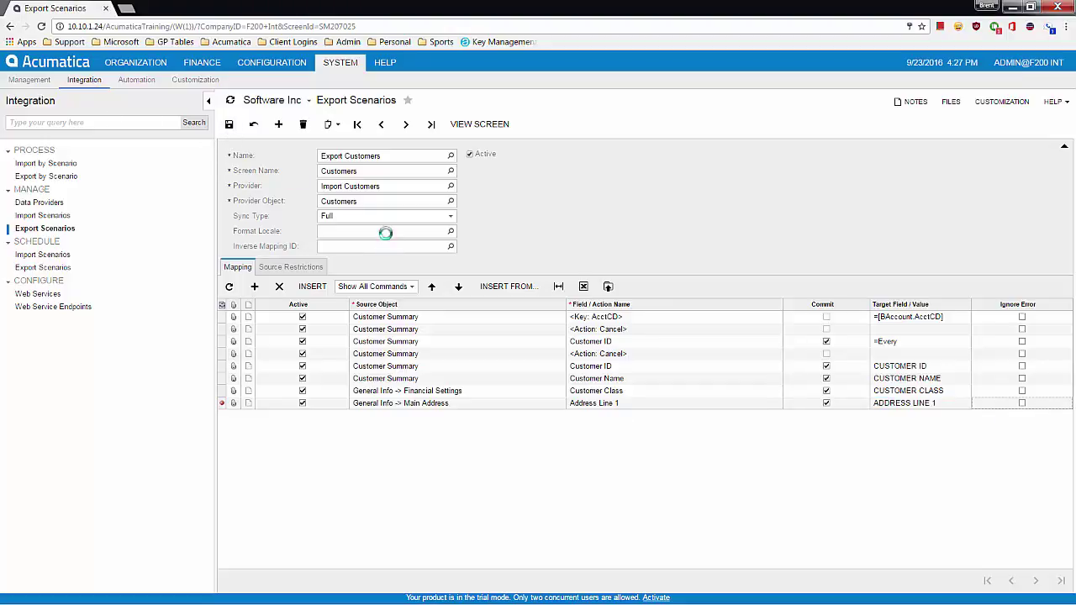